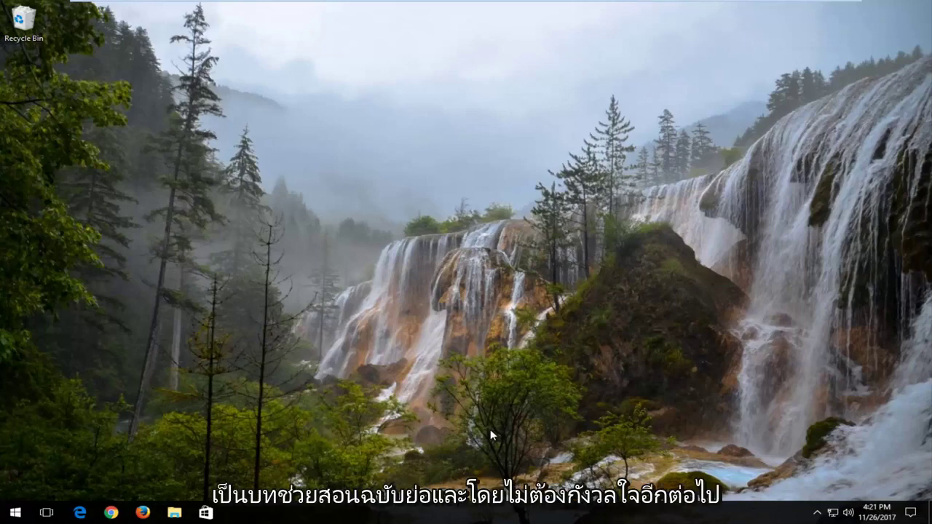
Launch Device Manager from a Start menu search for 'device manager'
left_click(15, 512)
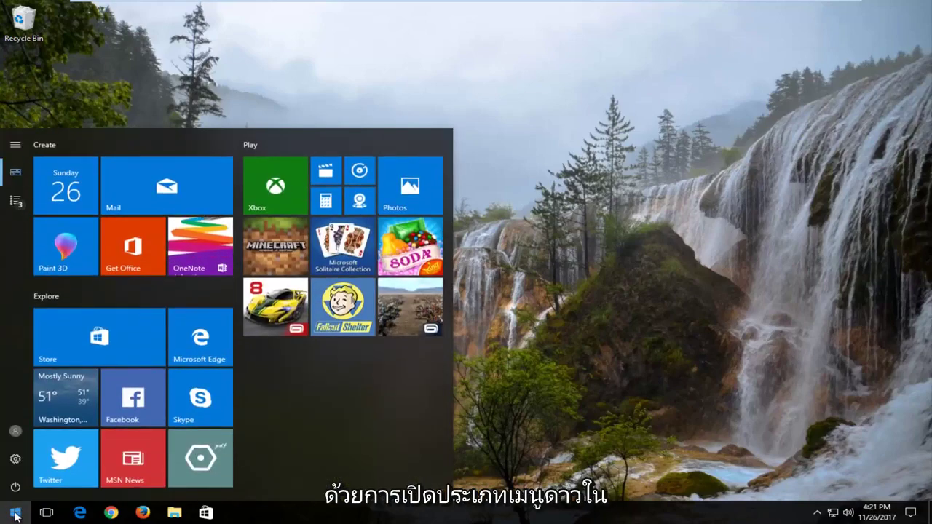
type("device m")
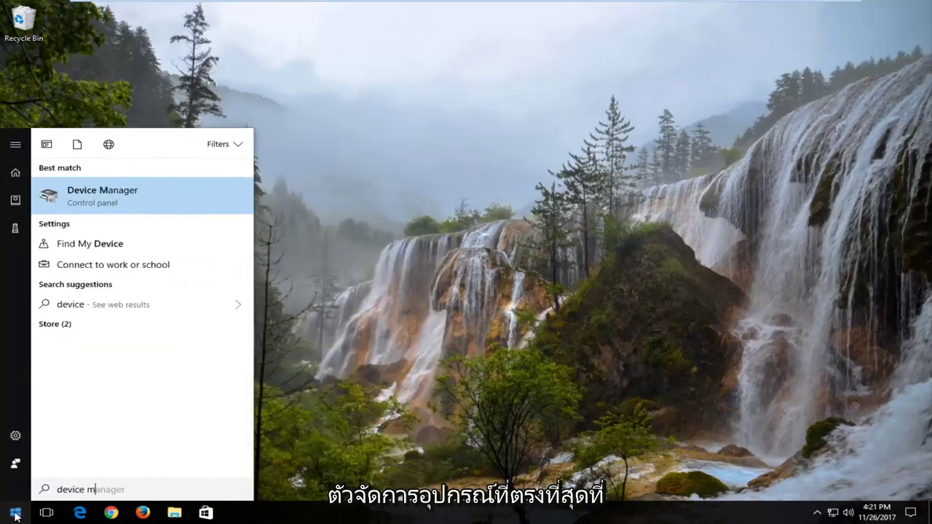
type("anager")
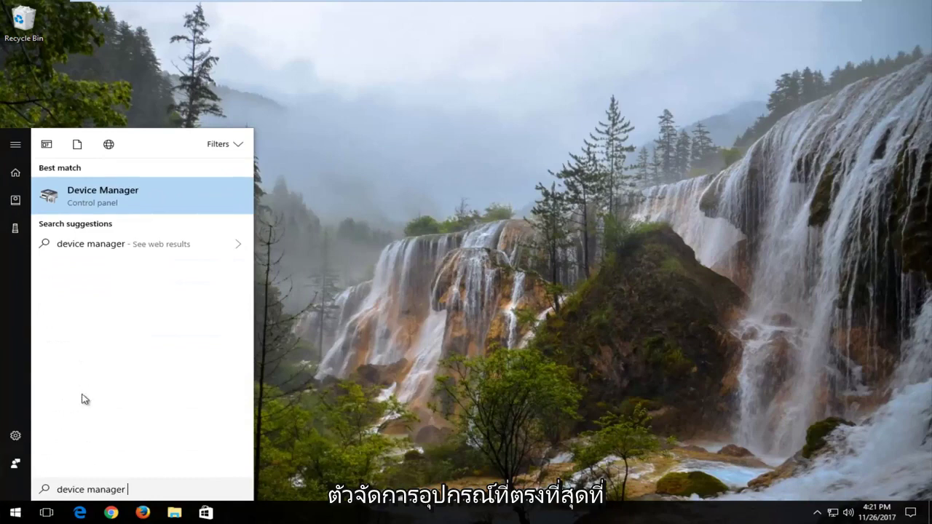
left_click(117, 198)
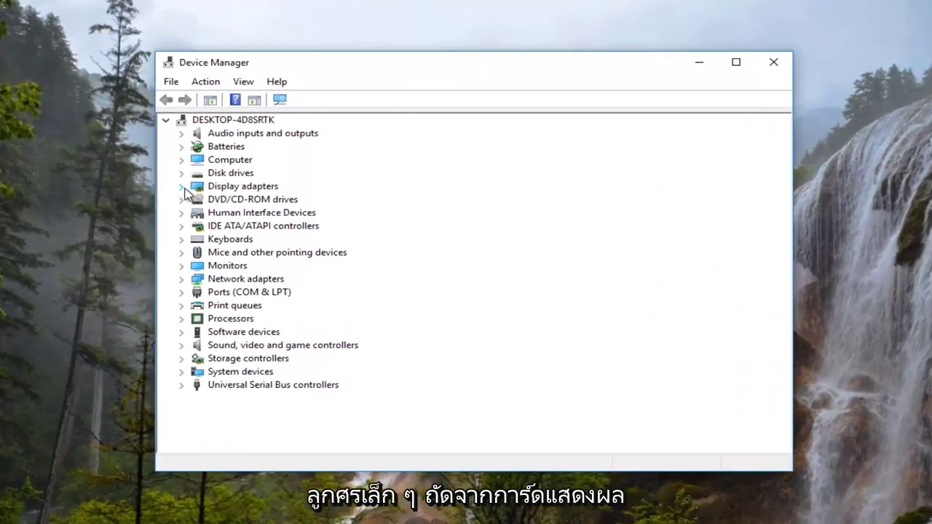
Expand Display adapters and bring up the actions menu for the VMware SVGA 3D adapter
double_click(191, 191)
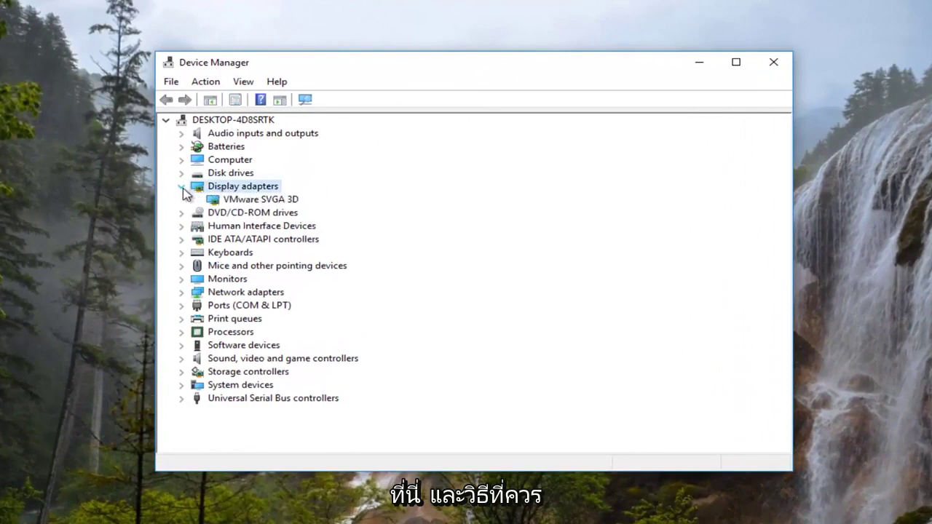
left_click(240, 204)
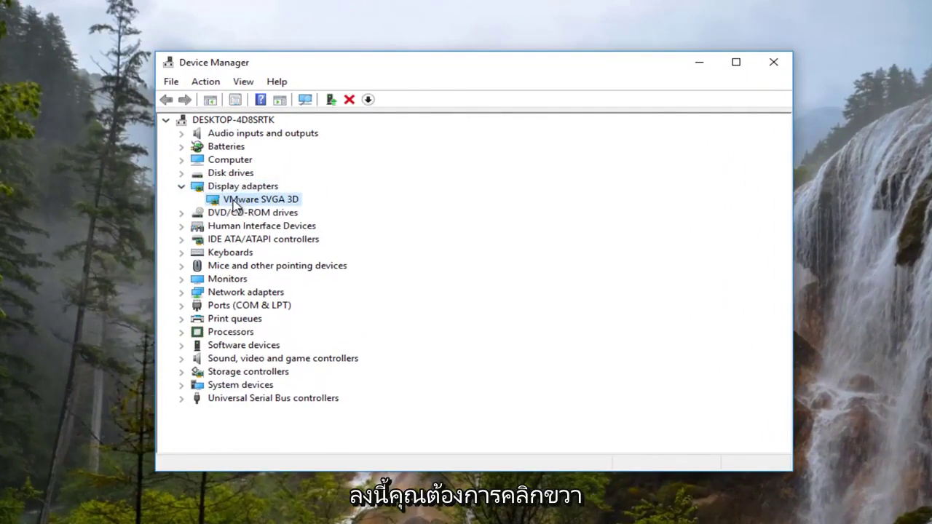
right_click(234, 203)
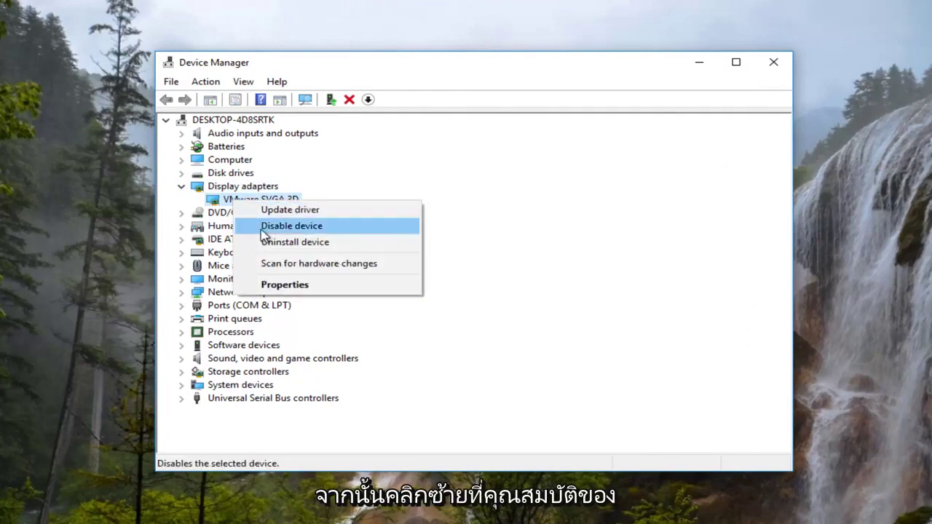
Check the VMware SVGA 3D driver (version 8.15.1.51) automatically, confirming the best driver is installed
left_click(279, 288)
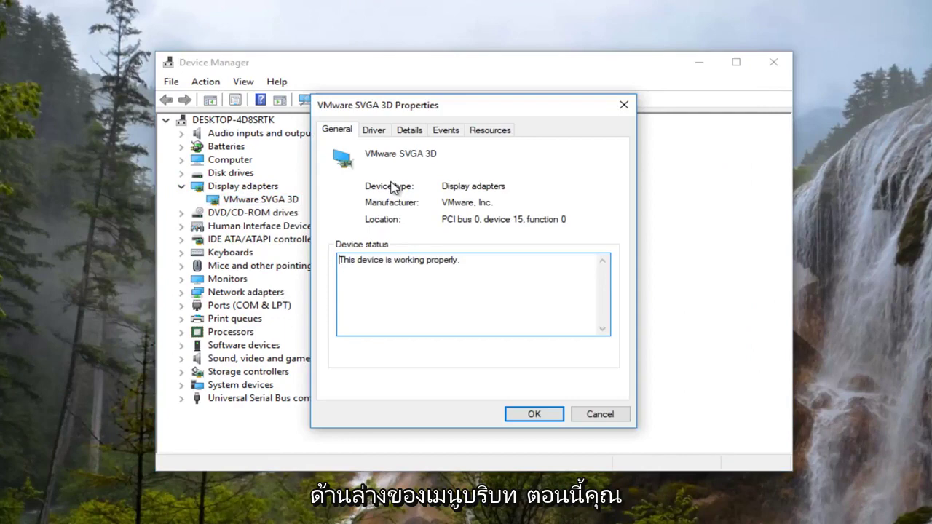
left_click(373, 131)
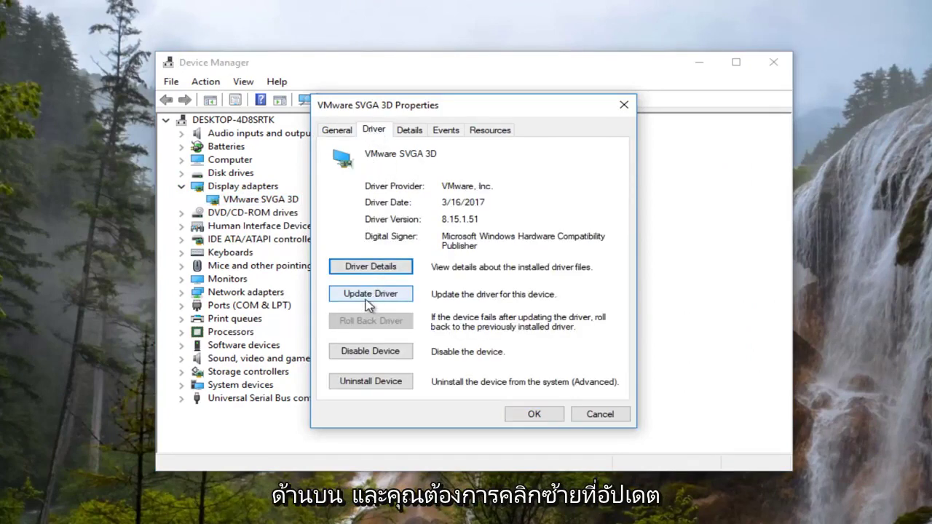
left_click(374, 295)
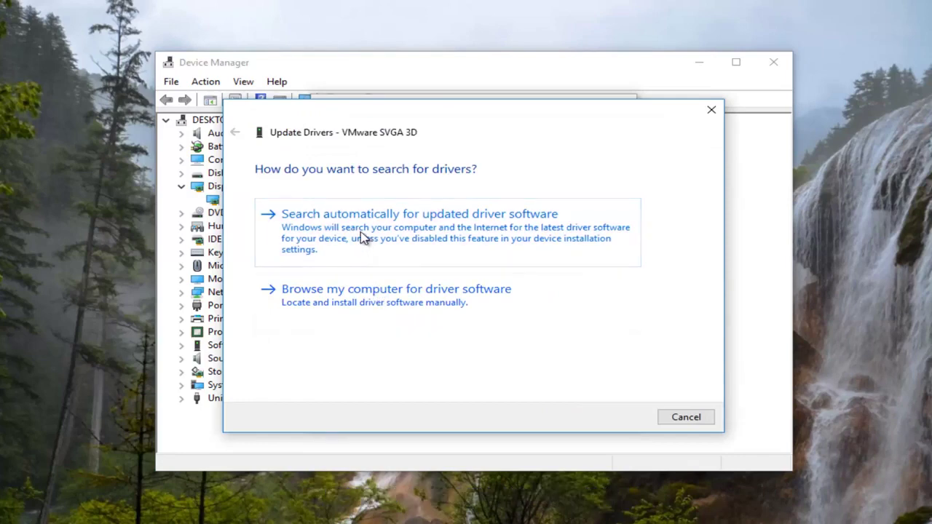
left_click(364, 237)
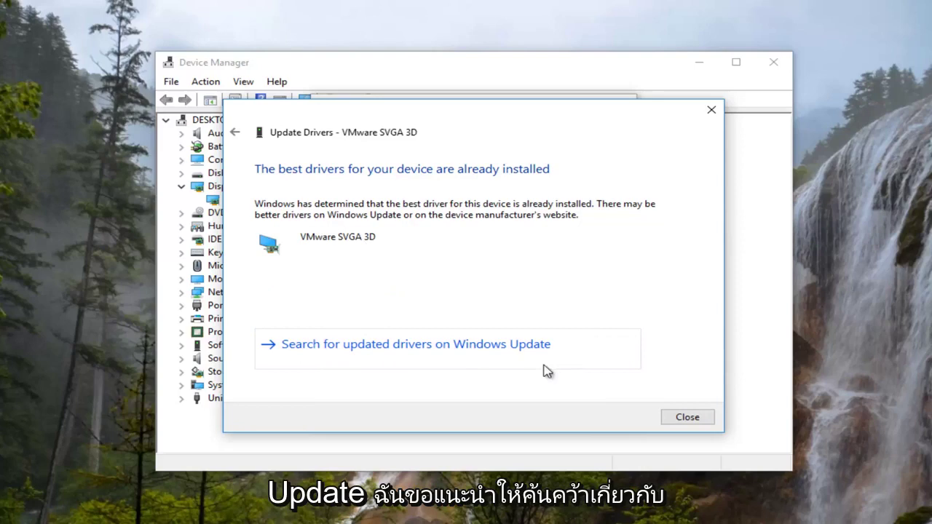
left_click(690, 417)
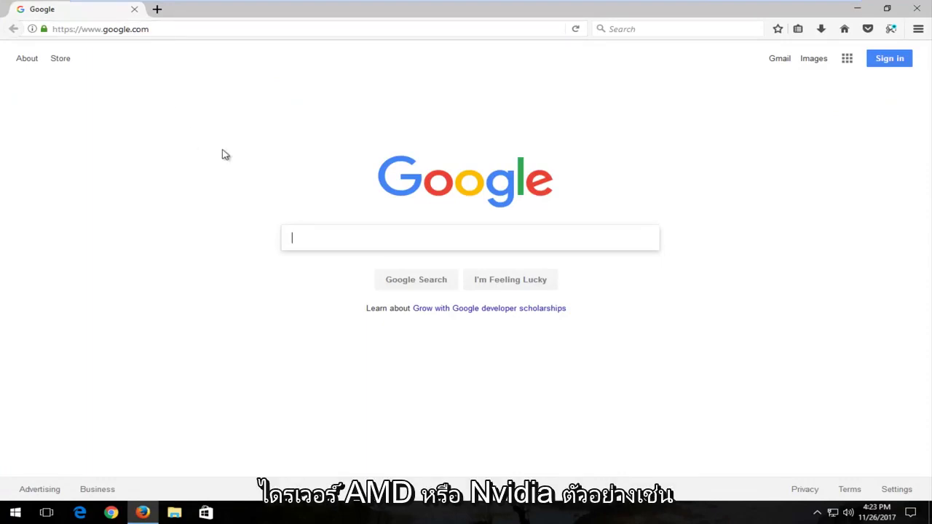
Google 'amd driver download', bringing up AMD's Download Drivers support page as the top result
type("amd driv")
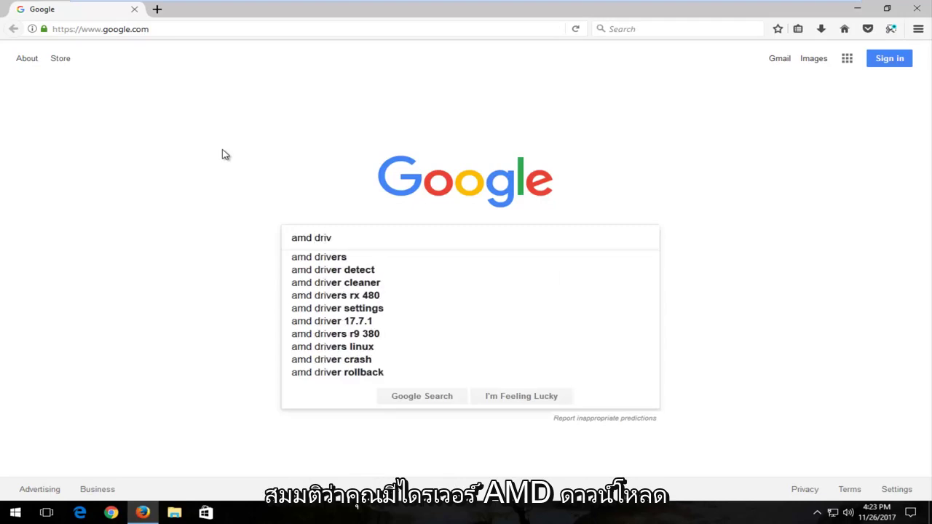
type("er download")
key("Return")
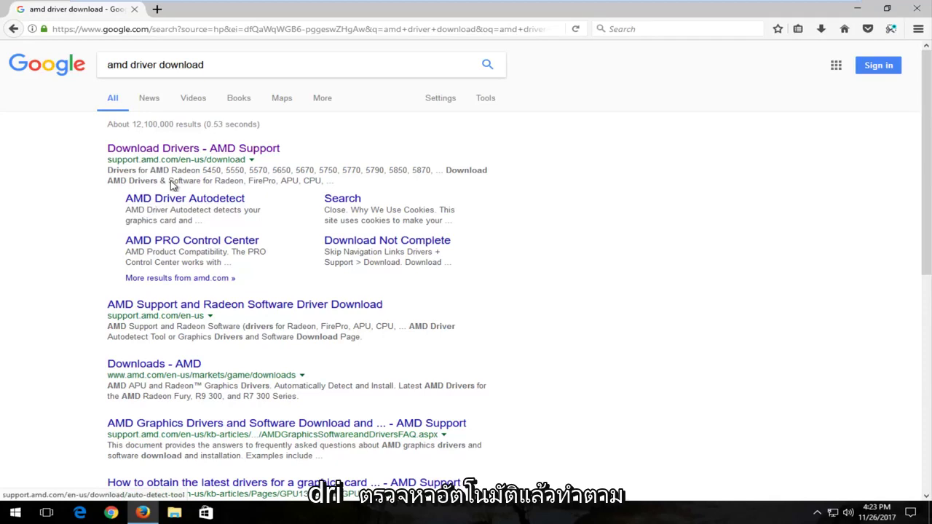
left_click(159, 65)
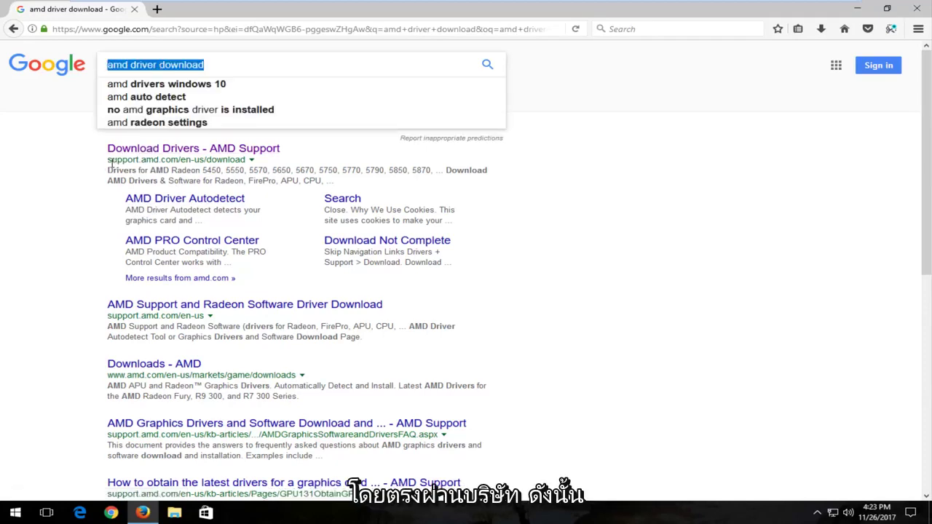
left_click(110, 164)
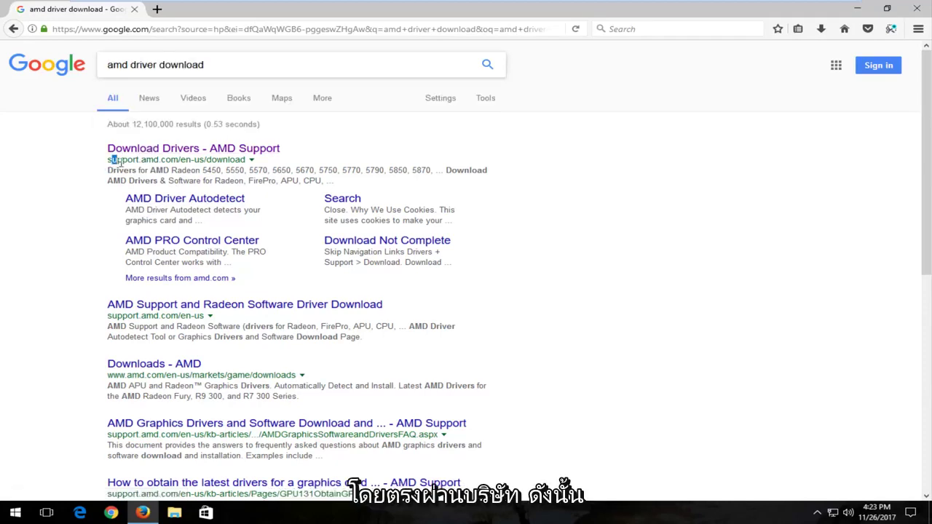
left_click(168, 163)
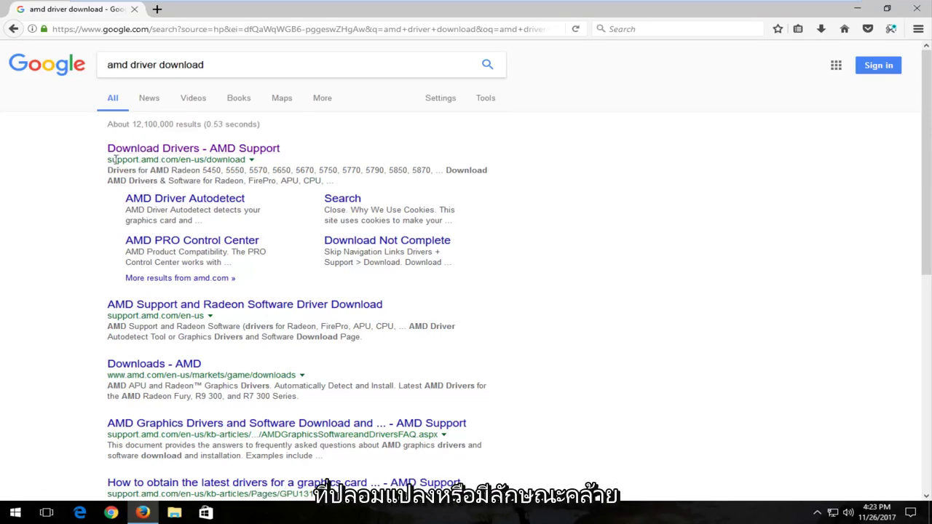
Replace the Google query with 'nvidia driver download' and run the search
left_click(210, 64)
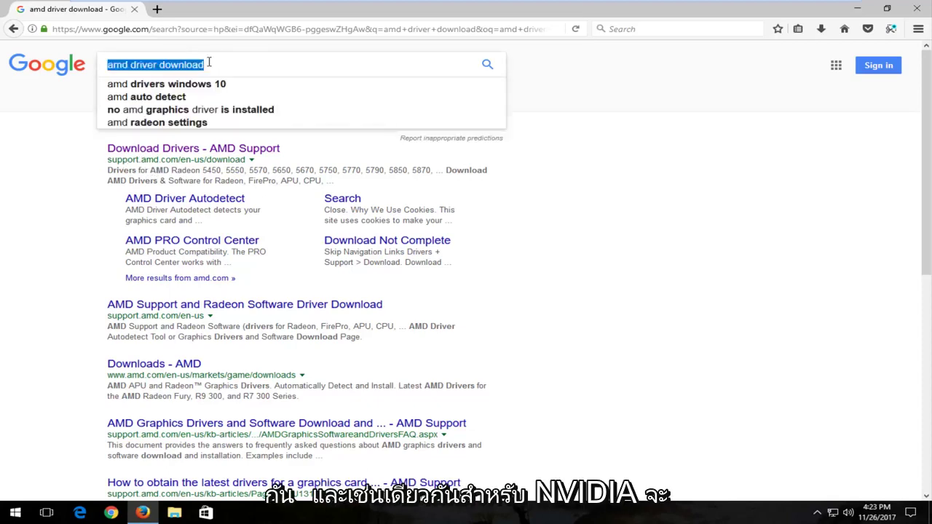
type("nvidia")
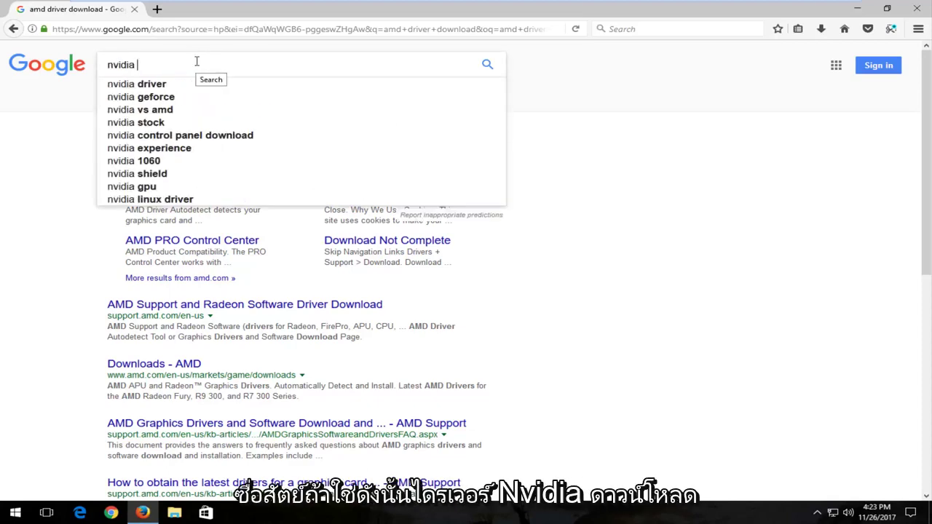
type(" driver dow")
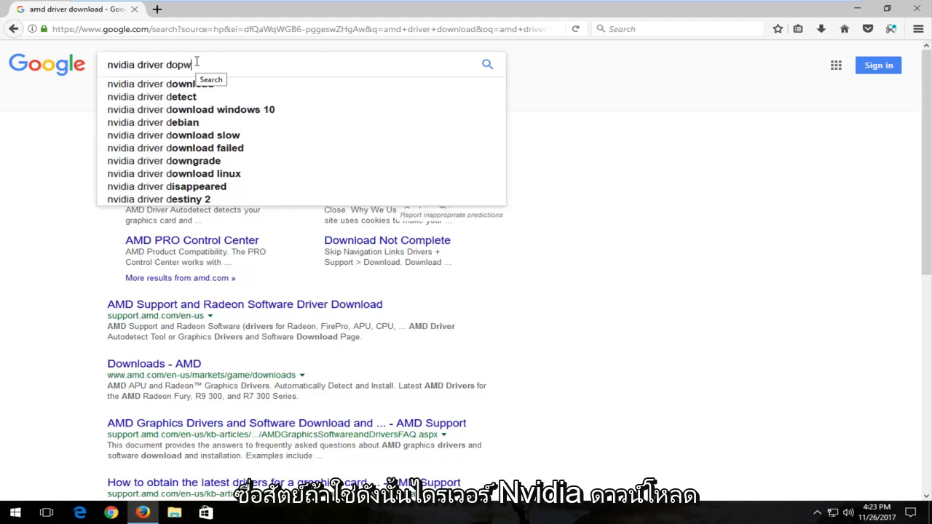
type("nload")
key("Return")
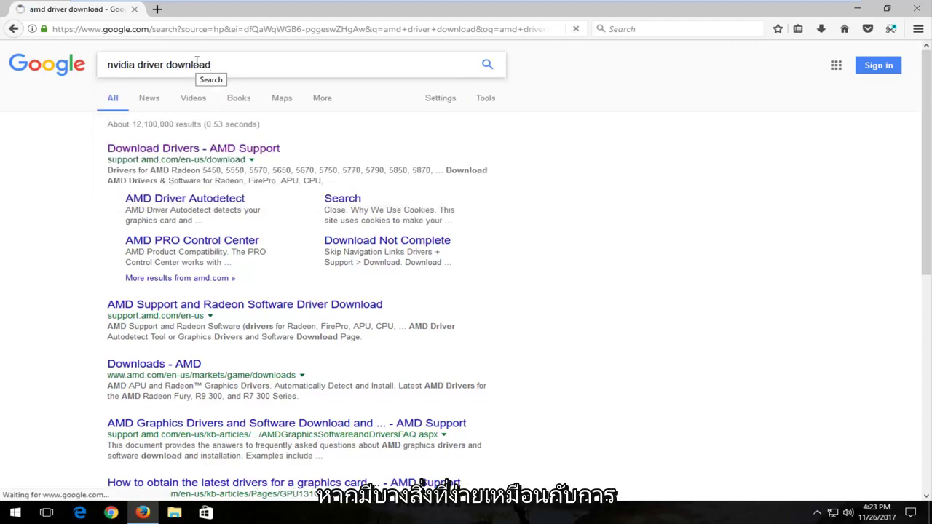
scroll(167, 264, "down", 2)
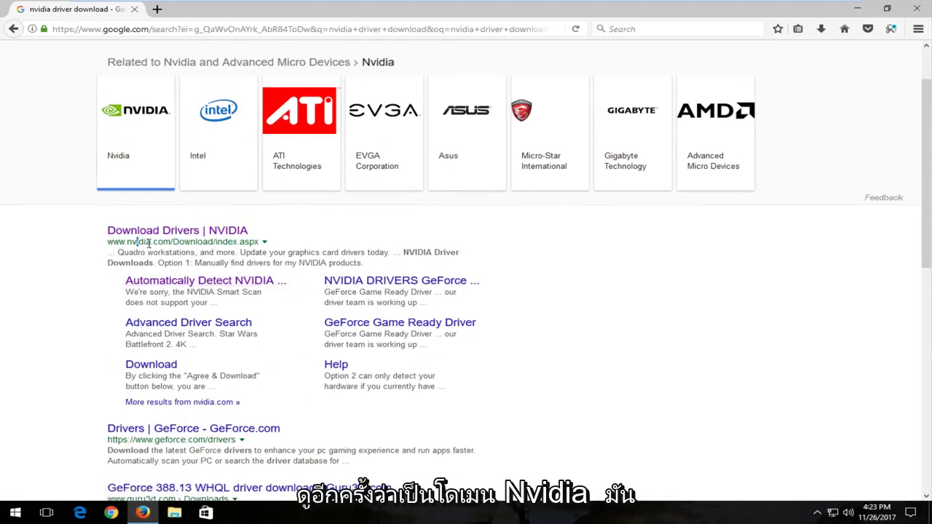
Visit NVIDIA's automatic driver detection page and let its system scan run
left_click(167, 282)
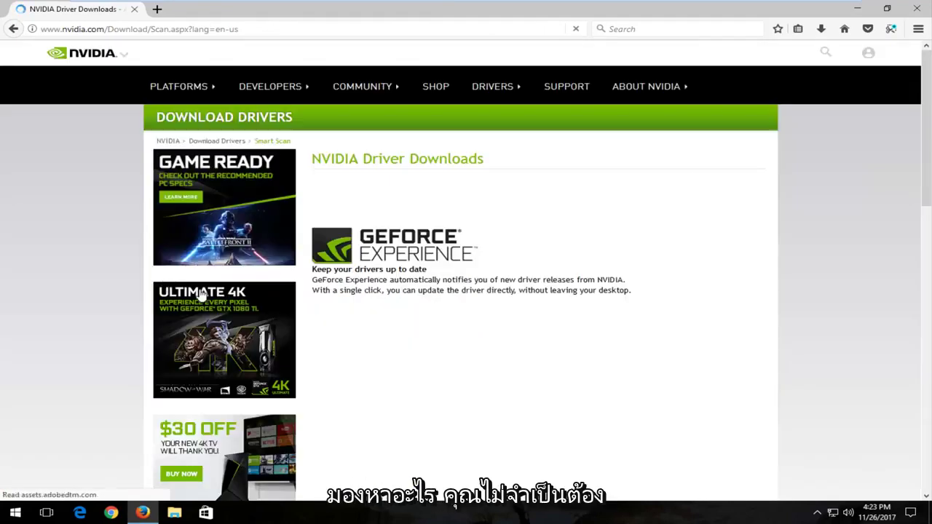
scroll(421, 306, "down", 3)
scroll(419, 307, "up", 3)
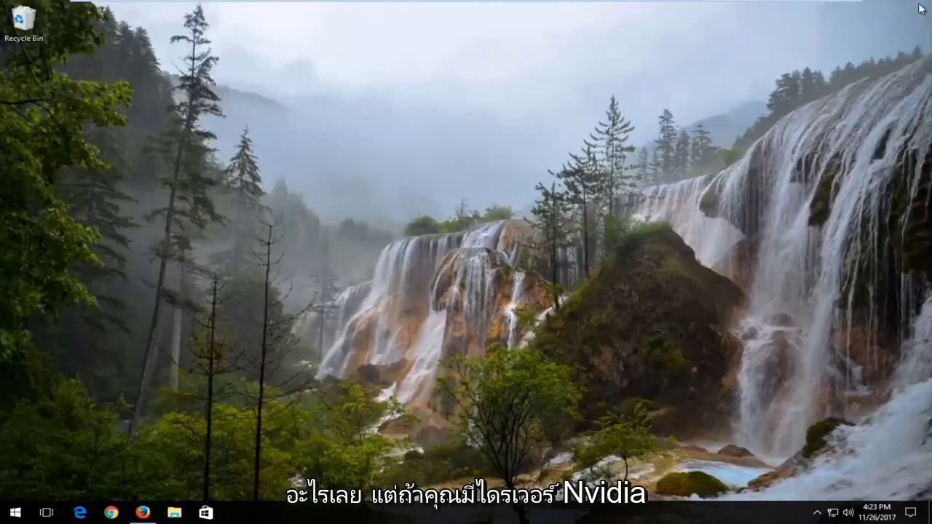
left_click(917, 8)
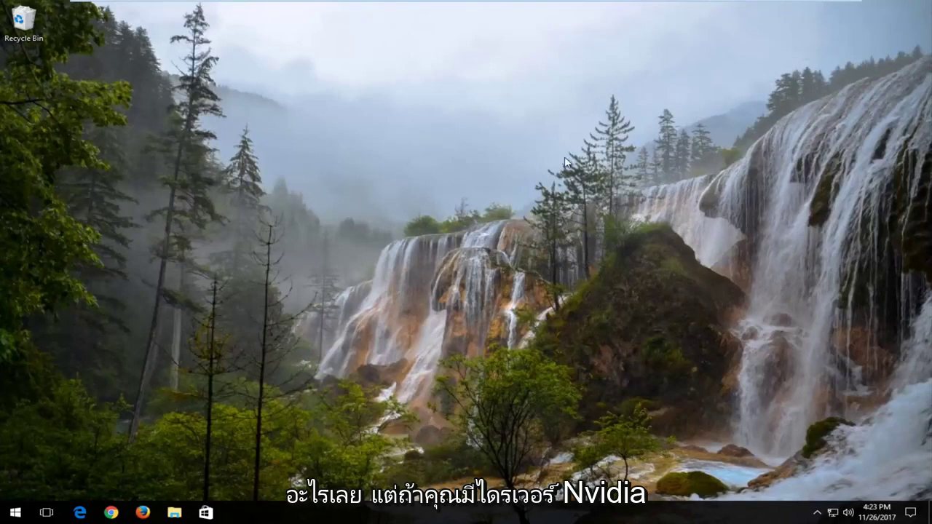